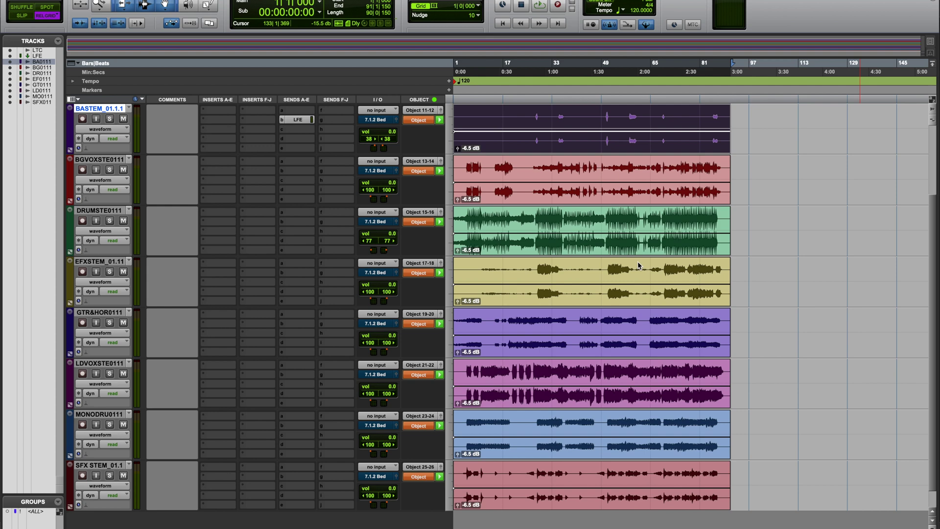
Set the bounce file type to WAV (Dolby Atmos ADM BWF) and enable Add FFOA.
key(super+alt+b)
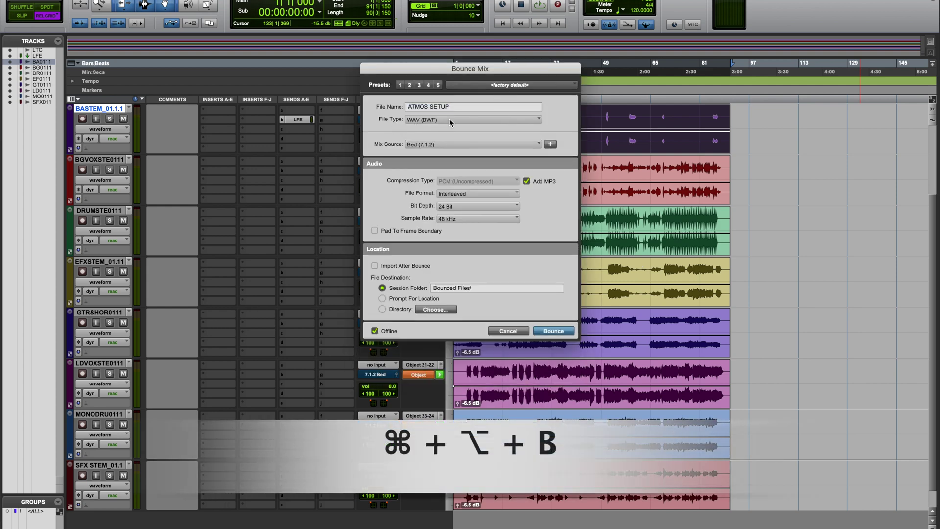
click(449, 119)
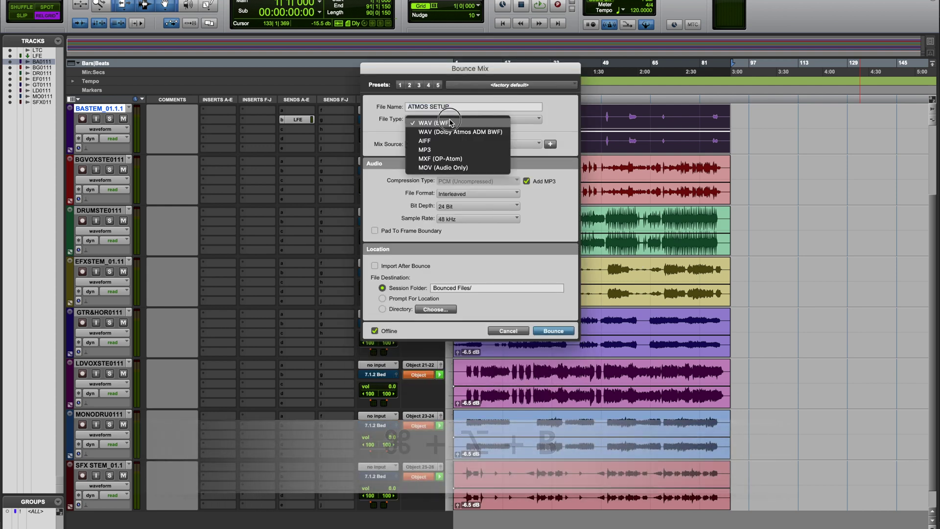
click(429, 134)
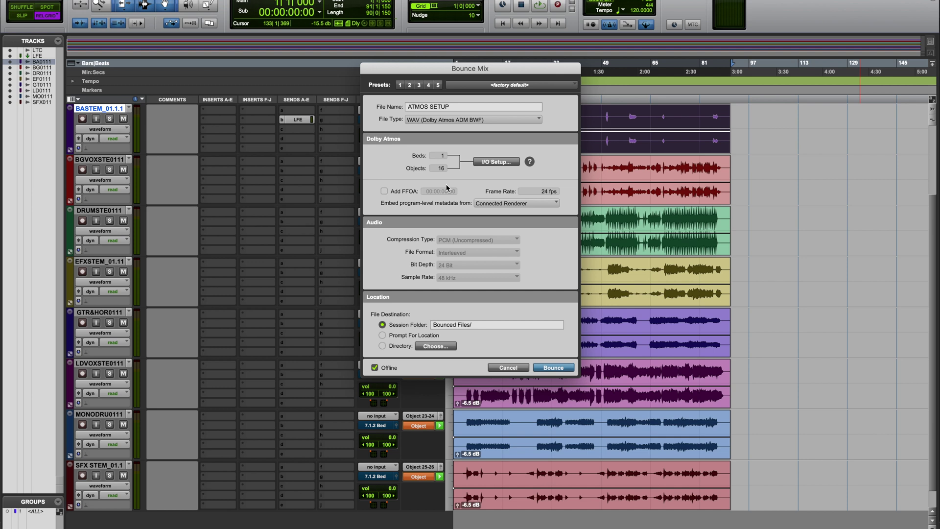
click(398, 196)
Dismiss the bounce dialog and set the session start to 01:00:00:00, maintaining clips' relative positions.
key(Escape)
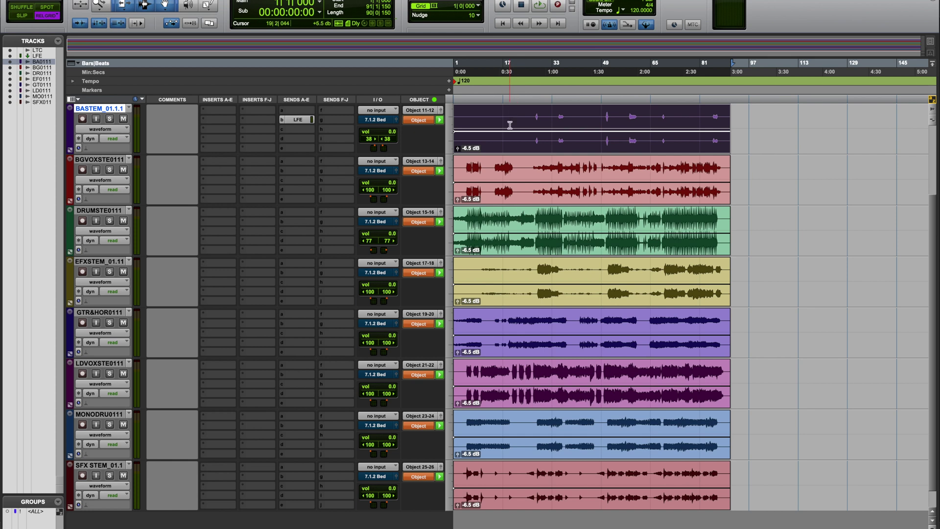
click(318, 0)
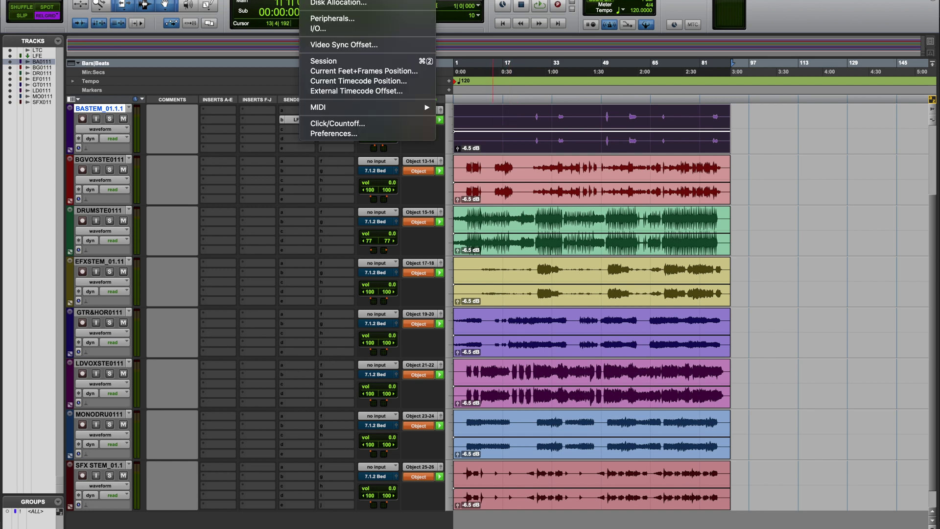
click(368, 63)
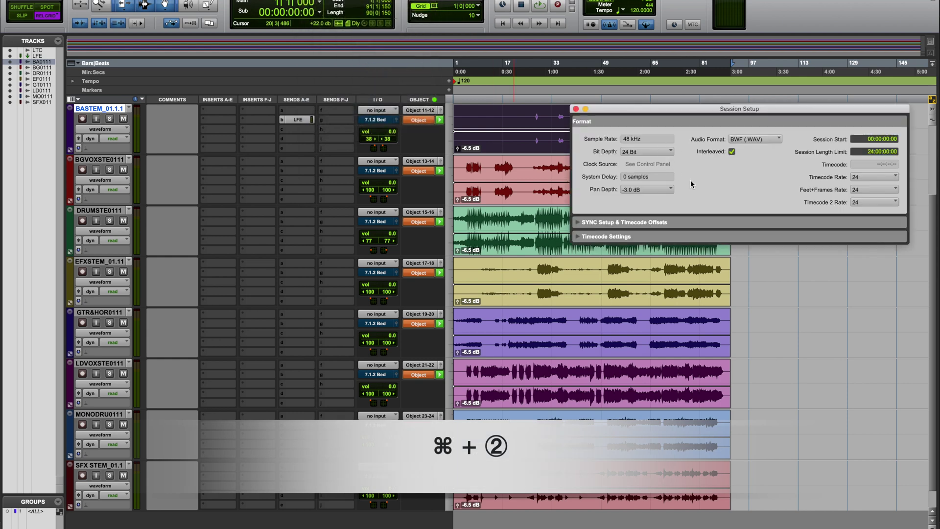
click(872, 140)
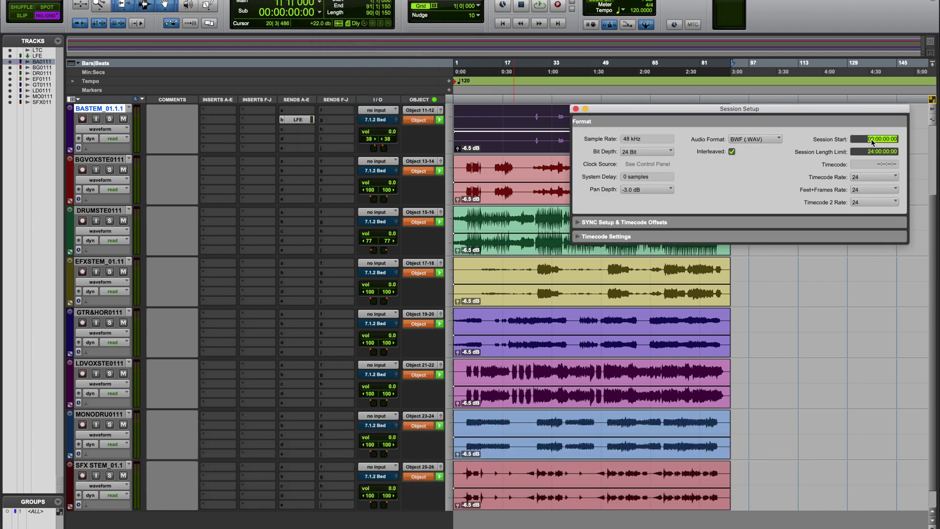
click(870, 140)
text(1)
key(Return)
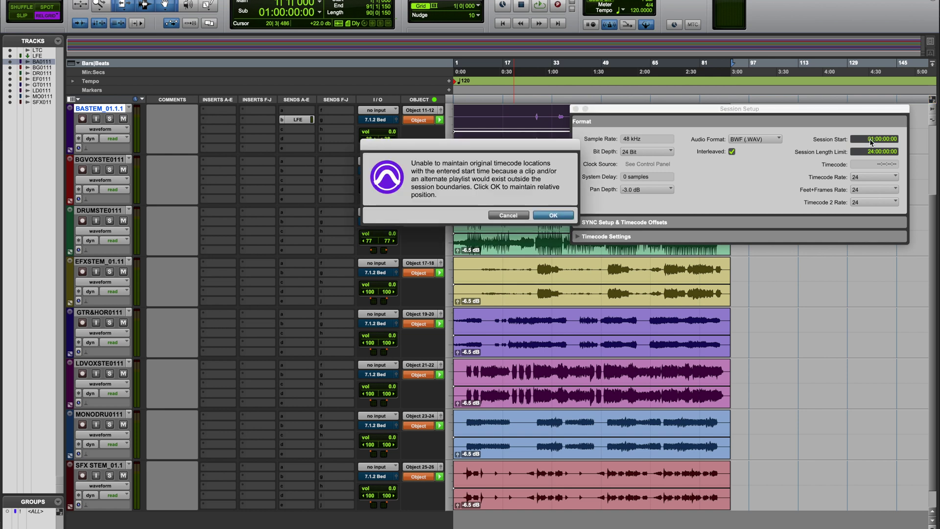
click(547, 216)
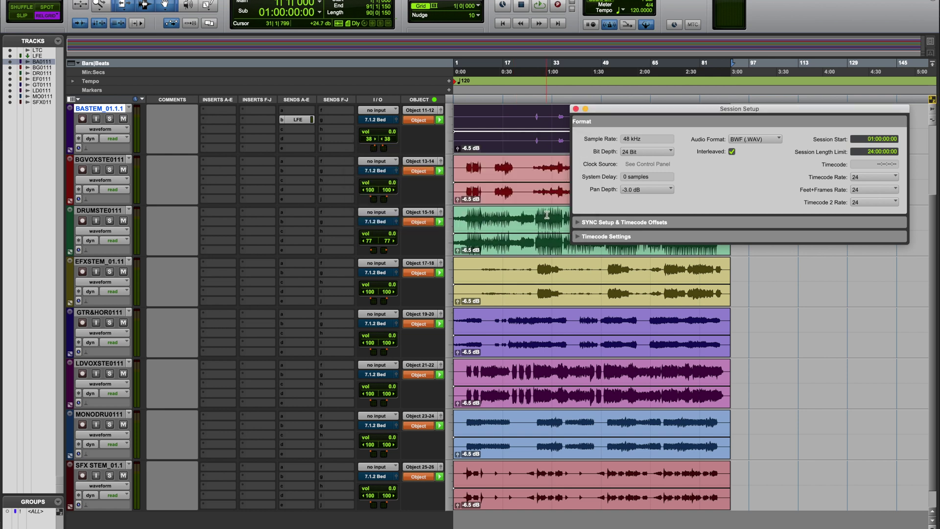
click(477, 116)
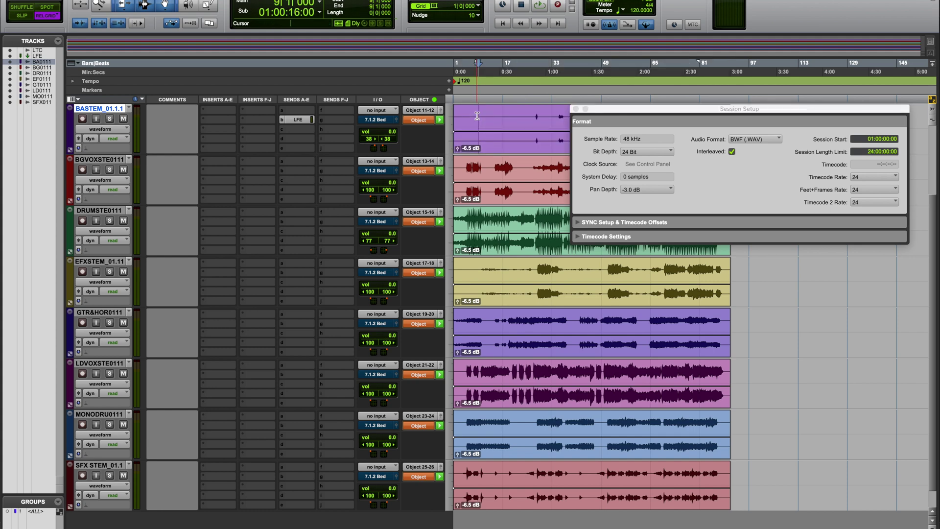
key(Return)
key(super+bracketright)
key(super+bracketright)
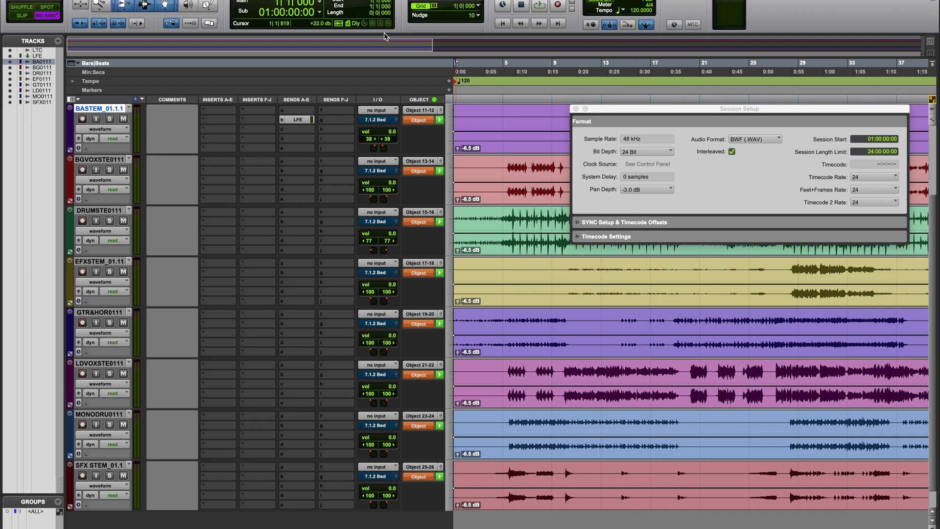
Change the session start to 00:59:58:00, keeping clips at their original timecode positions.
click(871, 141)
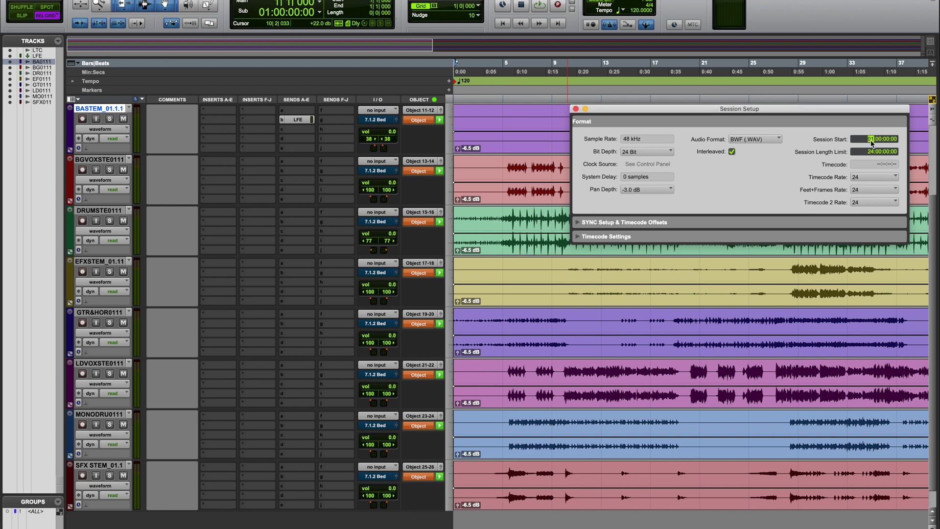
text(00)
key(Right)
text(59:58)
key(Return)
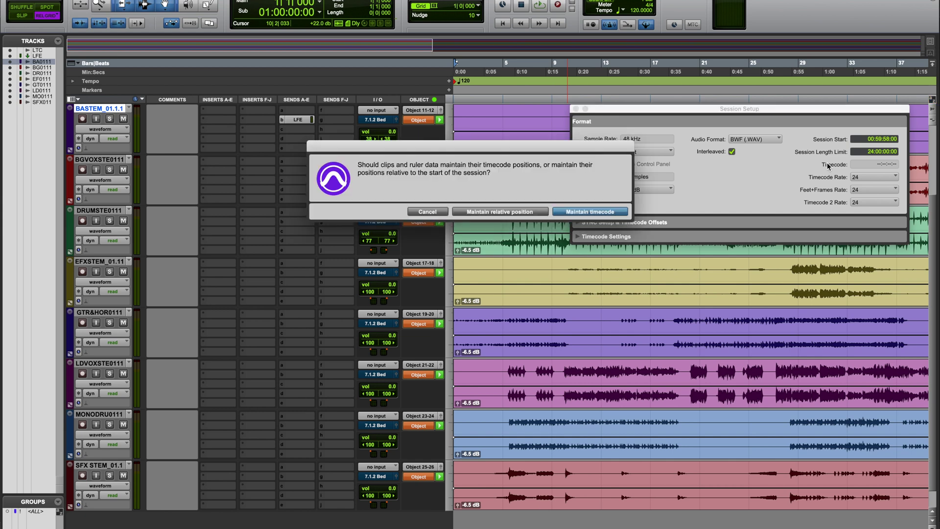
click(590, 212)
click(476, 125)
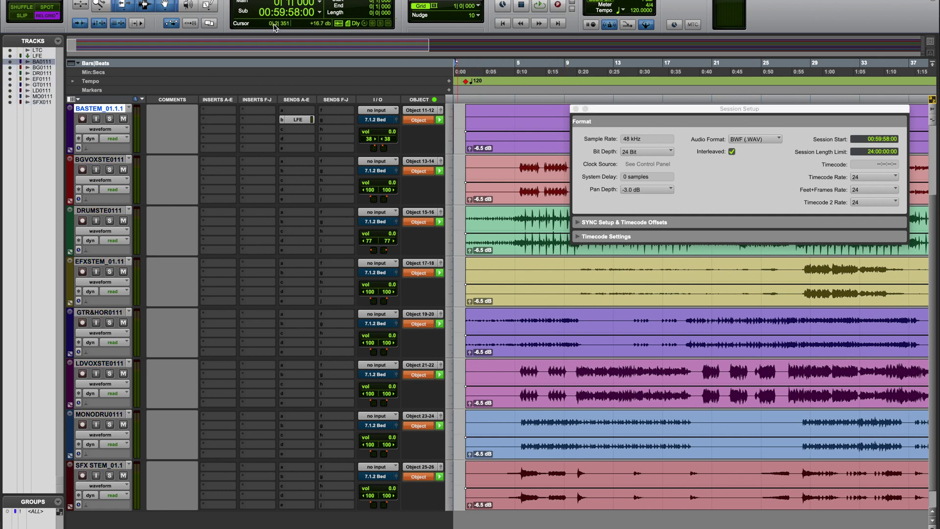
click(461, 112)
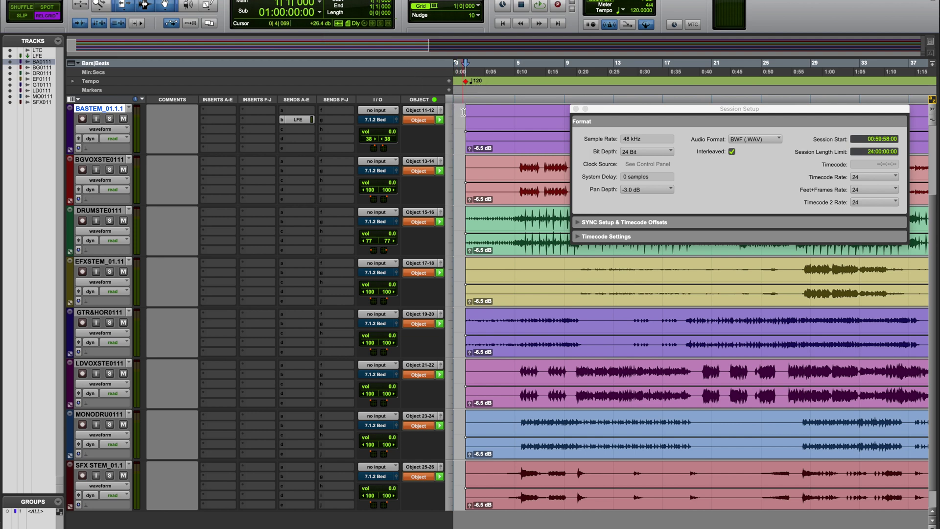
key(super+bracketleft)
key(super+bracketleft)
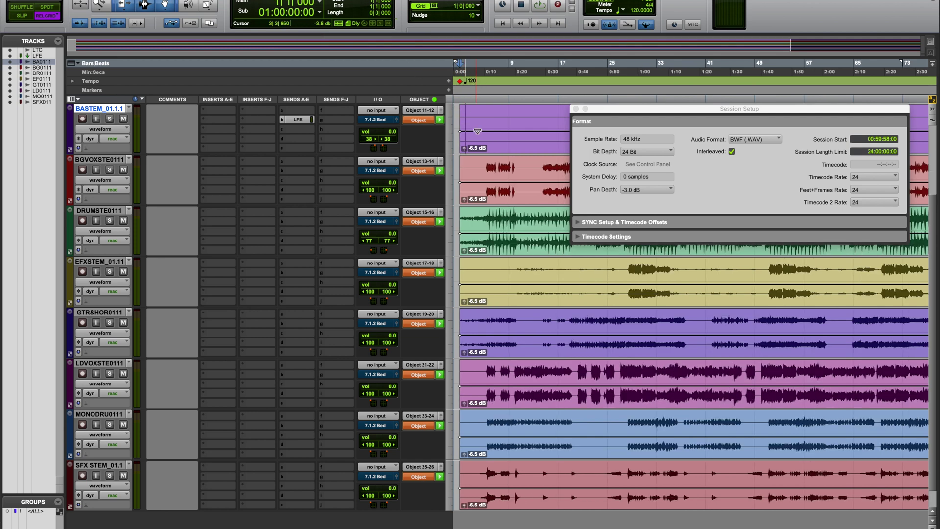
Select the whole BASTEM_01.1.1 clip and bounce it as the ATMOS SETUP ADM BWF file.
click(477, 148)
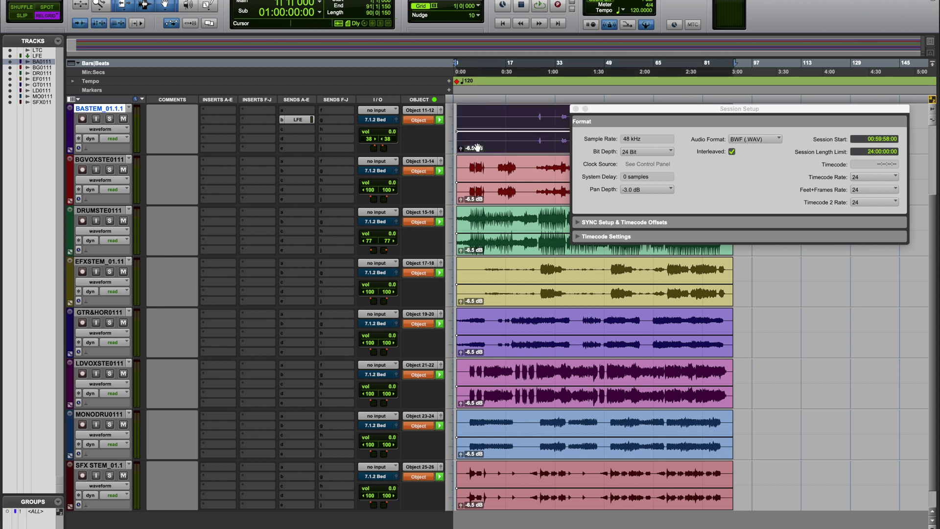
key(super+alt+b)
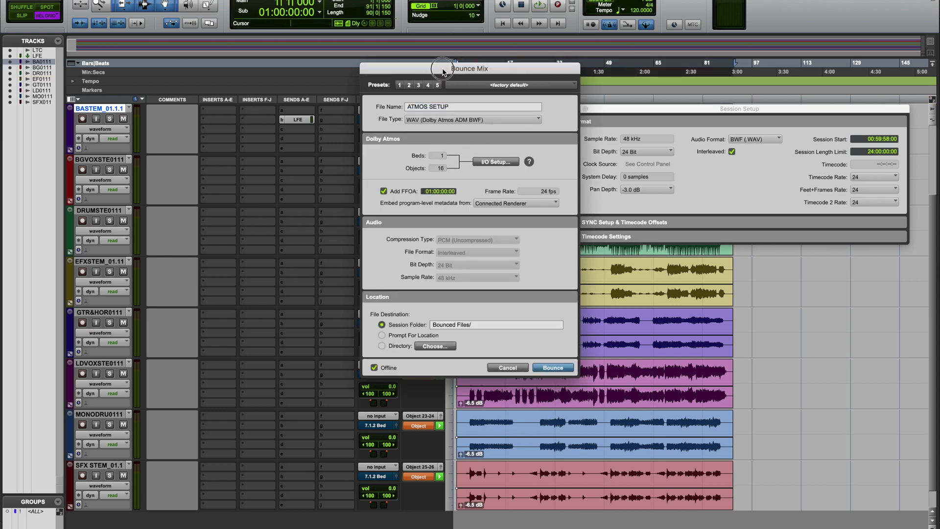
drag(448, 68, 450, 0)
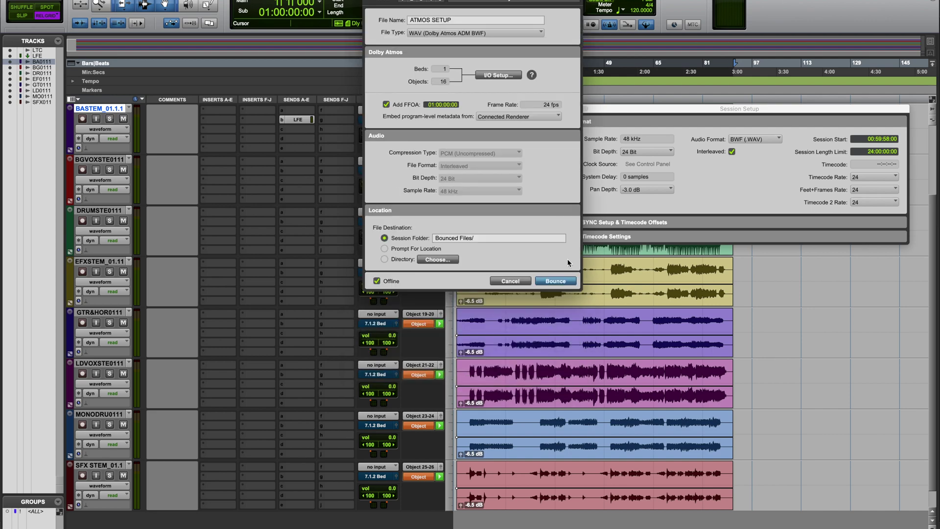
click(555, 281)
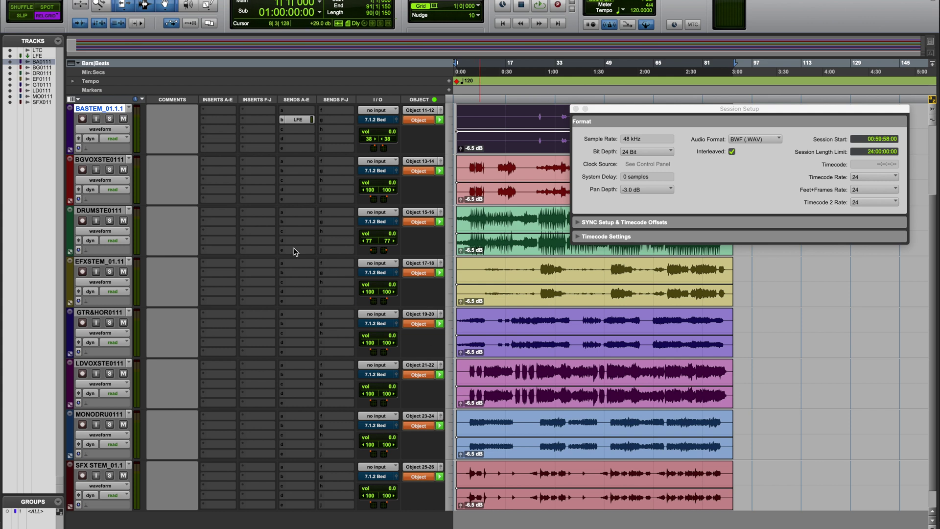
scroll(295, 252, down, 2)
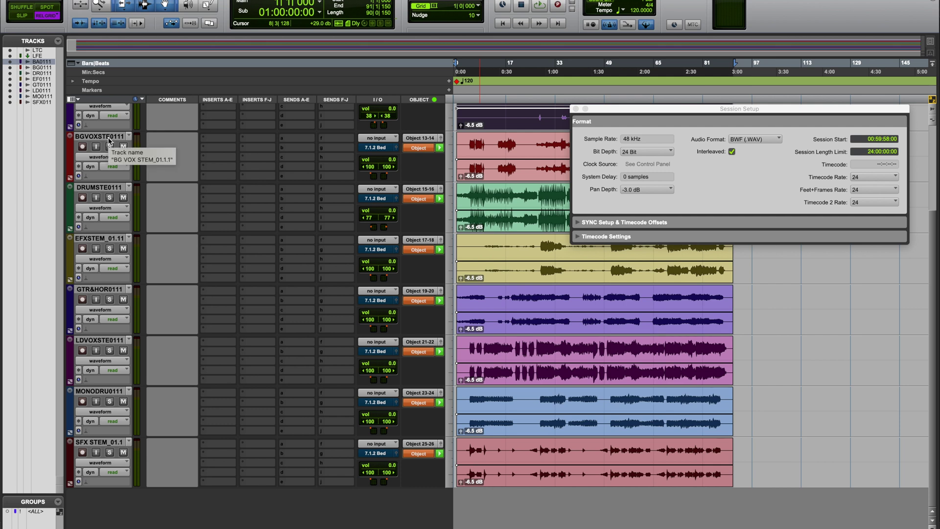
key(super+Tab)
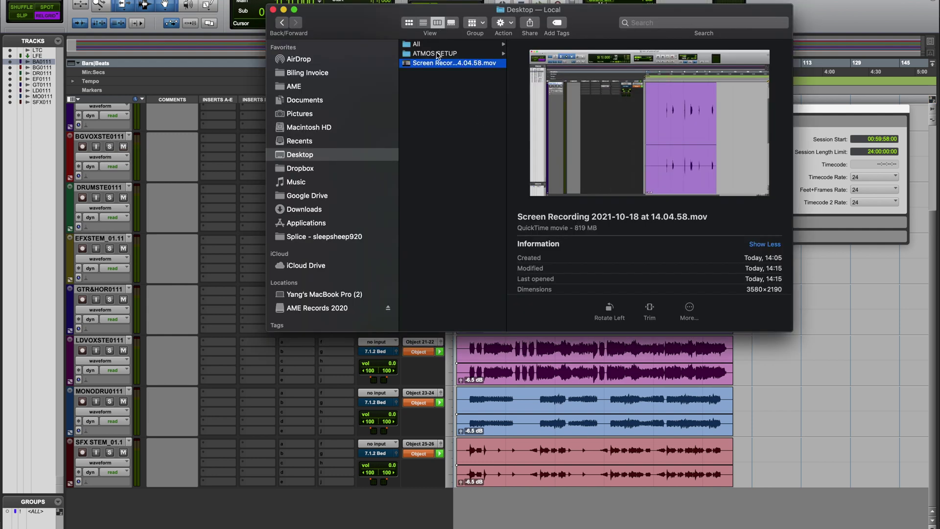
Locate ATMOS SETUP.wav in the Bounced Files folder and preview it in Quick Look.
click(435, 53)
click(564, 55)
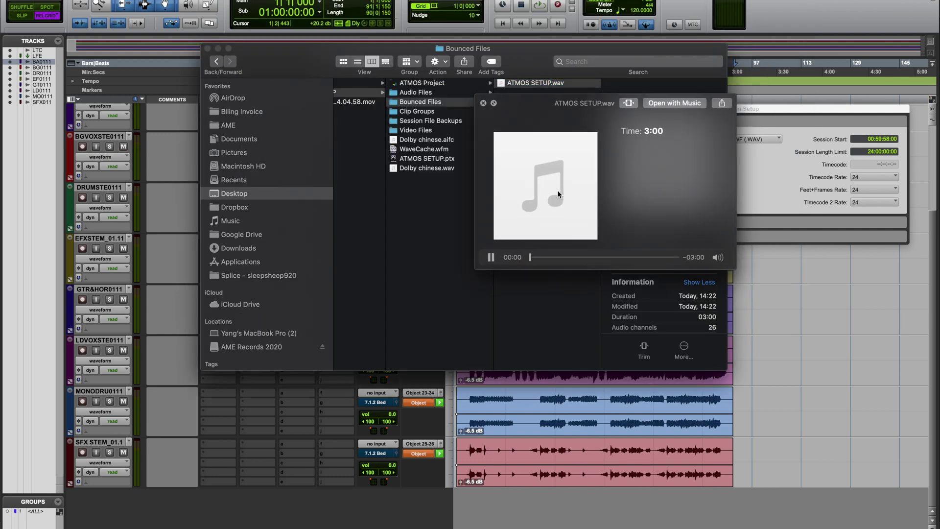
drag(572, 257, 597, 261)
key(space)
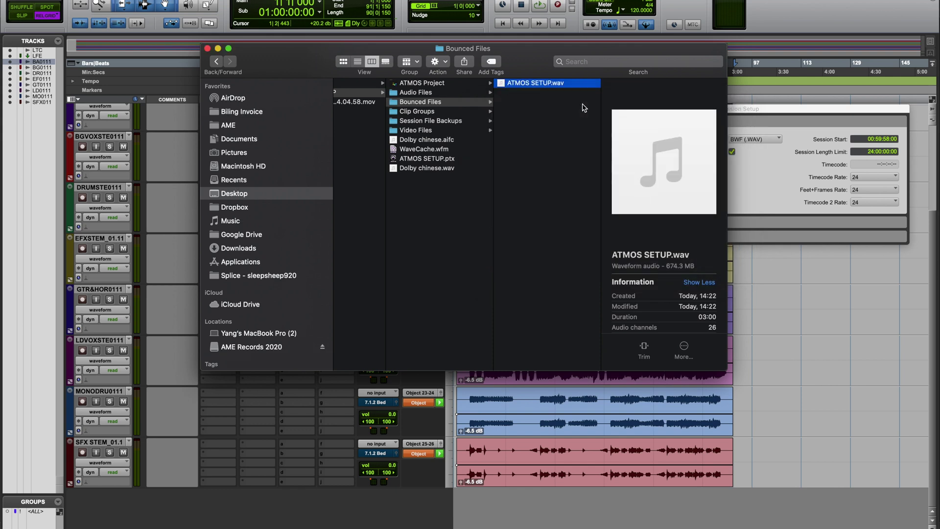
mouse_move(12, 218)
key(super+Tab)
key(super+Tab)
key(super+Tab)
key(super+Tab)
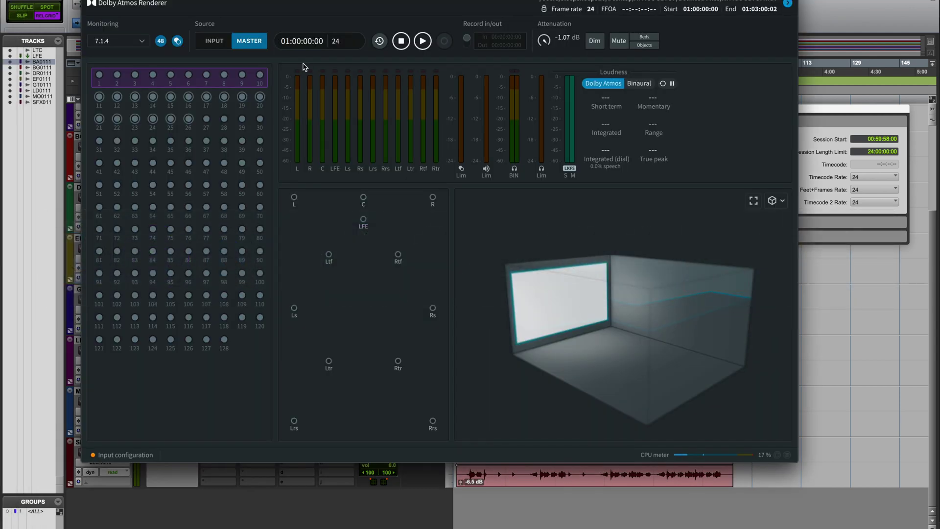
Load ATMOS SETUP.wav as the Renderer master file and play it from the start.
click(126, 0)
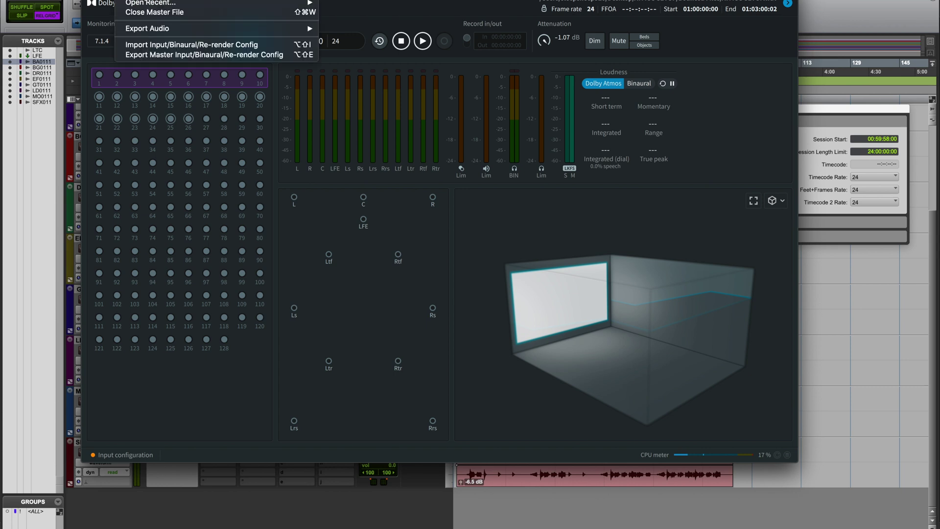
click(147, 0)
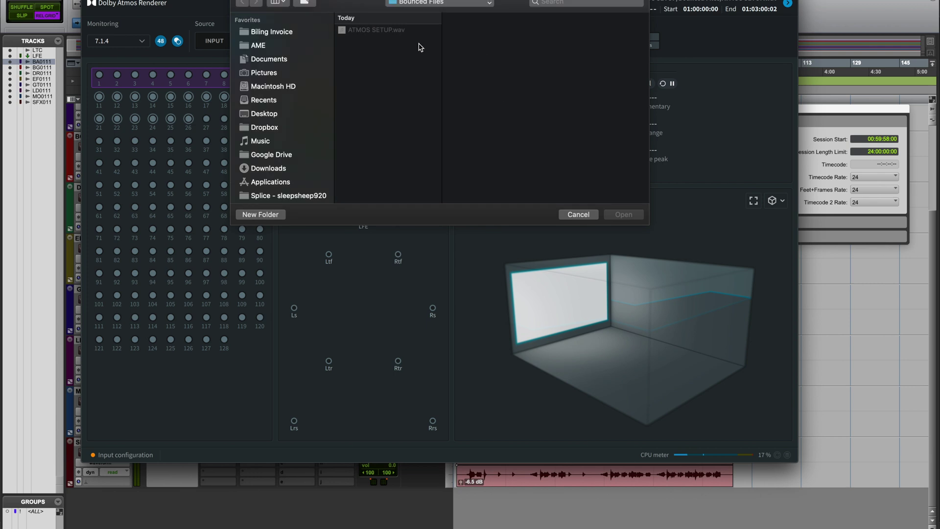
double_click(393, 31)
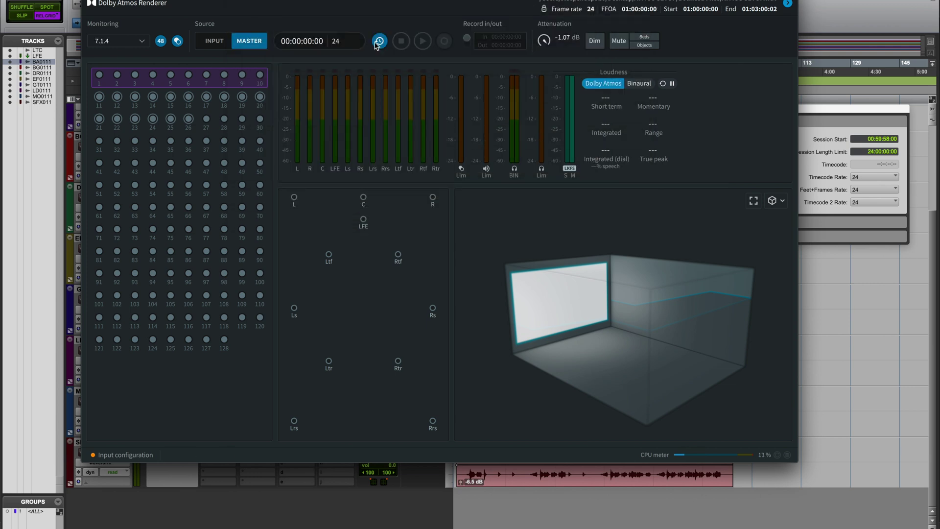
click(377, 42)
click(423, 42)
Play the master briefly and stop at 01:00:08:14, reading -36.6 integrated loudness.
click(422, 43)
click(293, 43)
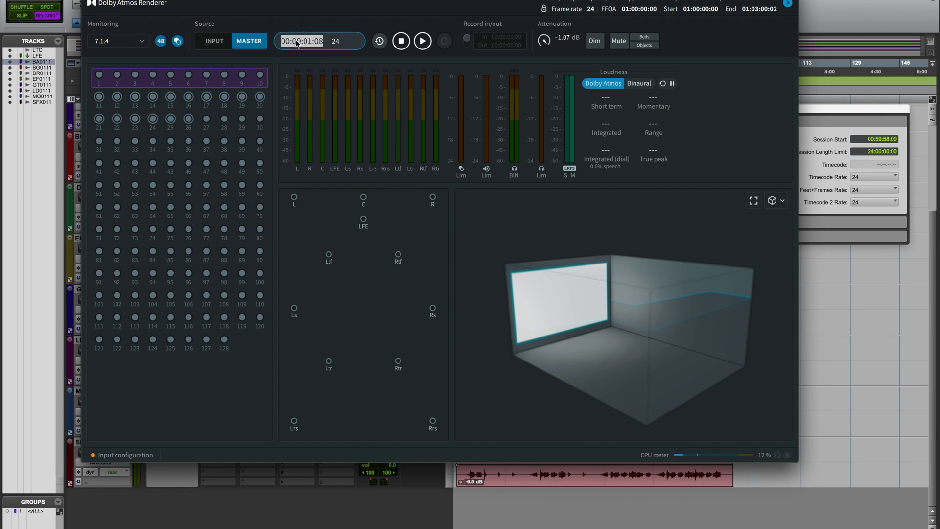
click(287, 44)
click(423, 40)
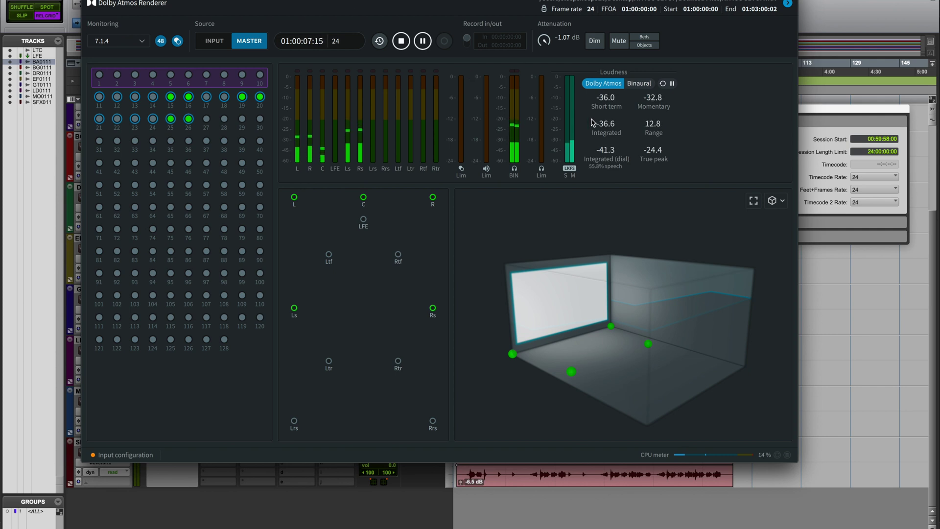
key(space)
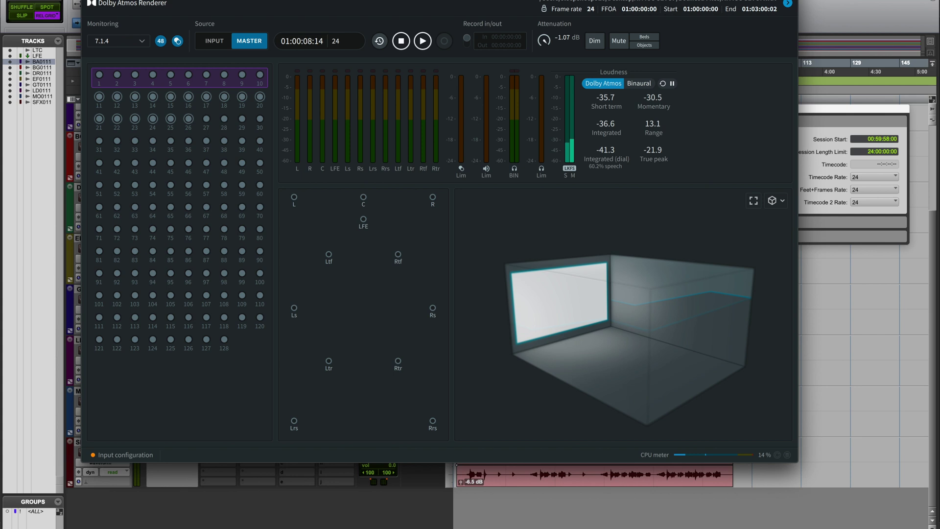
Export the entire master as an ATMOS SETUP MP4 with Music encoding and black video.
click(127, 0)
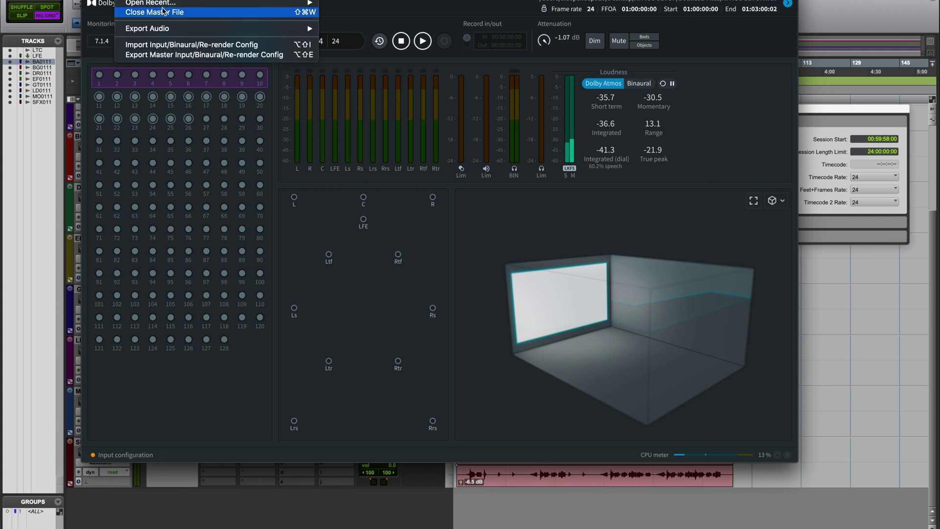
mouse_move(182, 29)
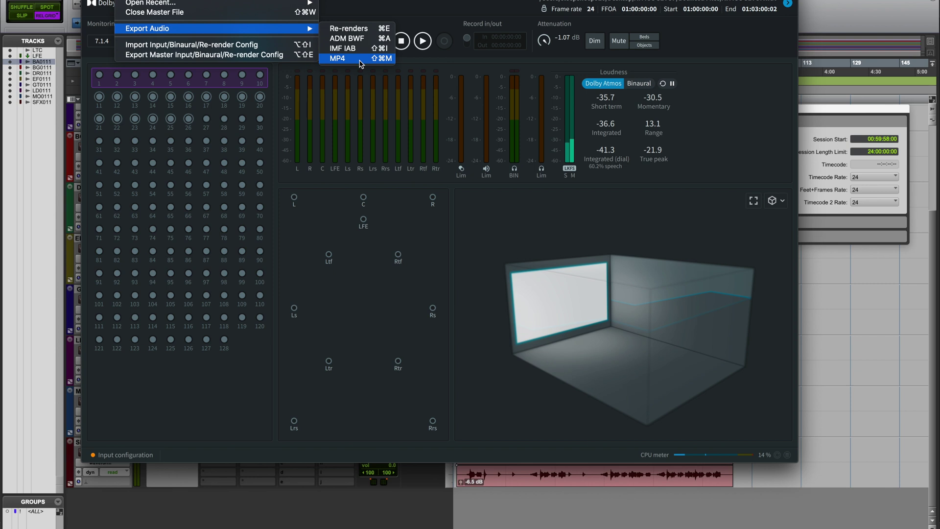
click(361, 59)
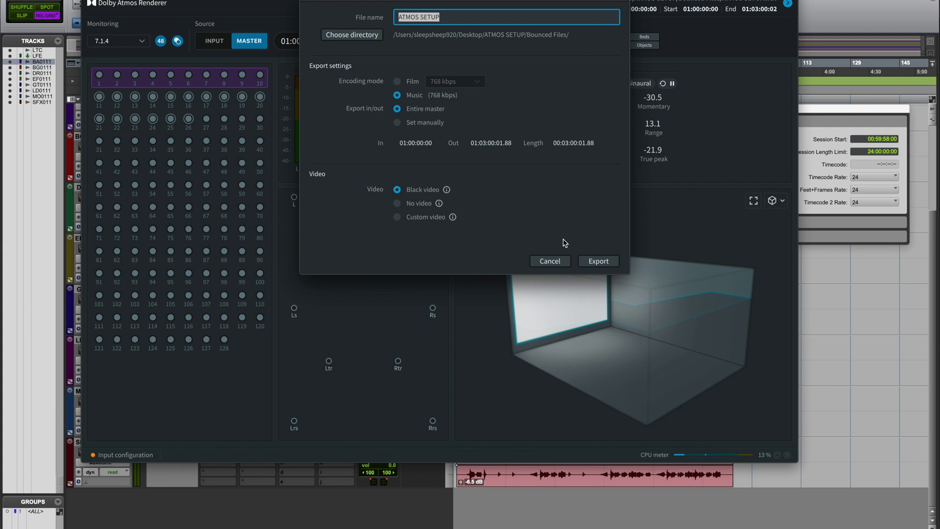
click(600, 261)
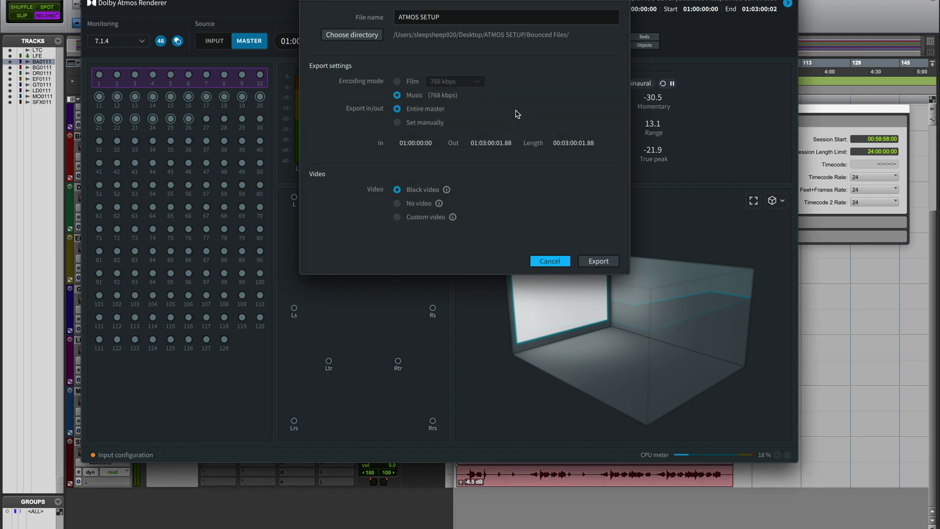
key(Escape)
click(845, 1)
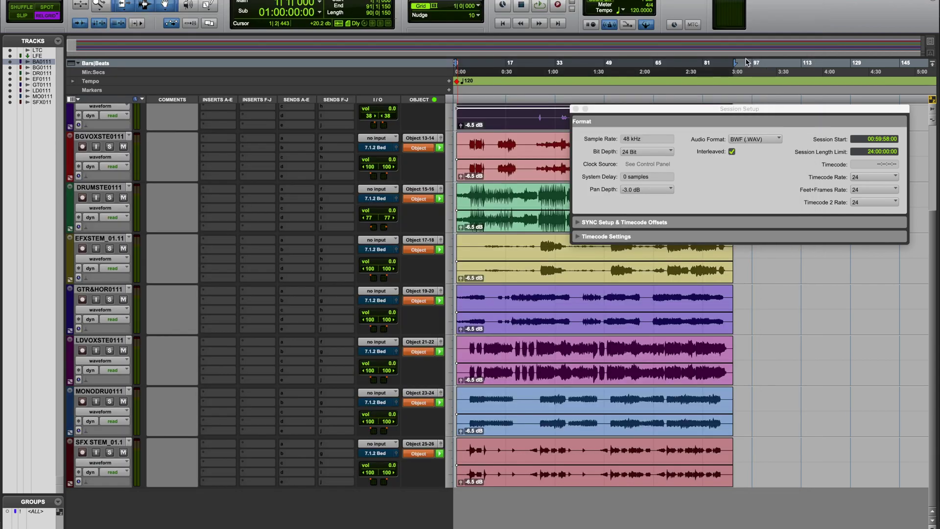
Close Session Setup, select the whole BASTEM clip and return playback to the start.
scroll(566, 207, up, 5)
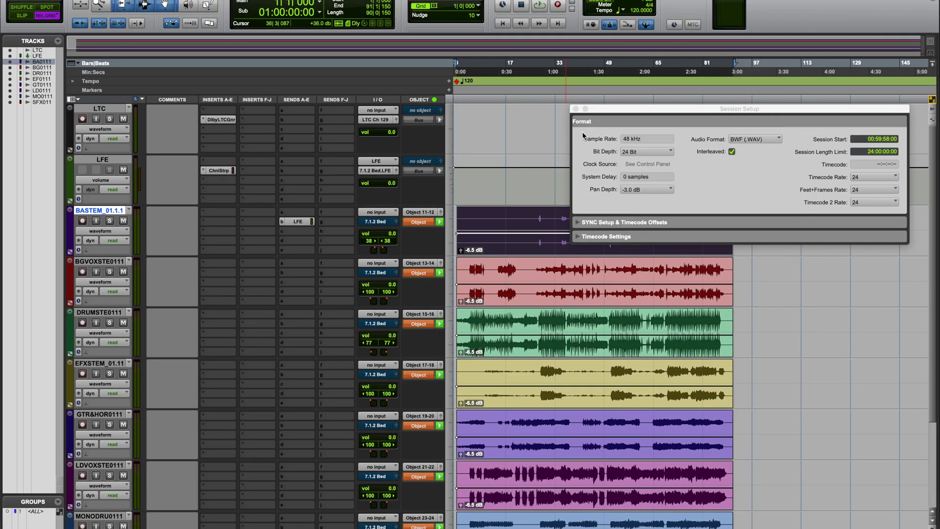
click(576, 109)
scroll(551, 198, down, 2)
key(ctrl+bracketright)
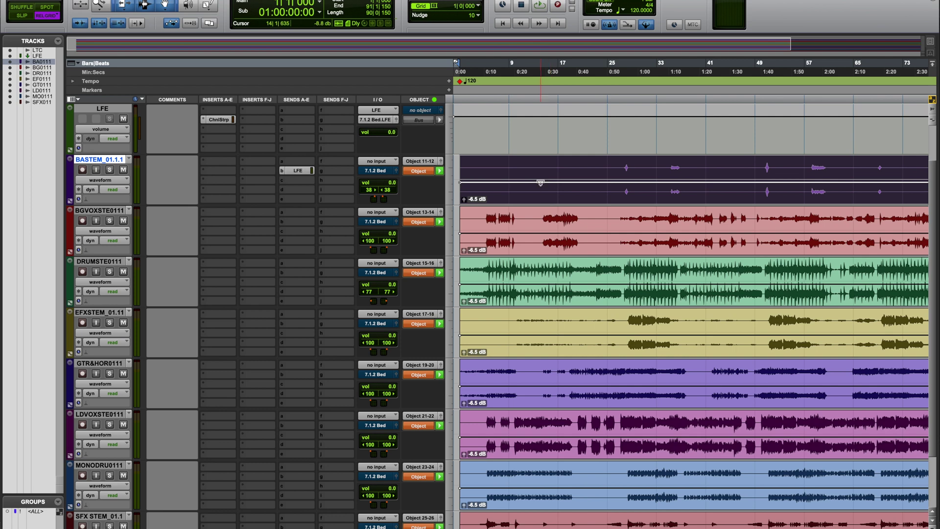
double_click(471, 170)
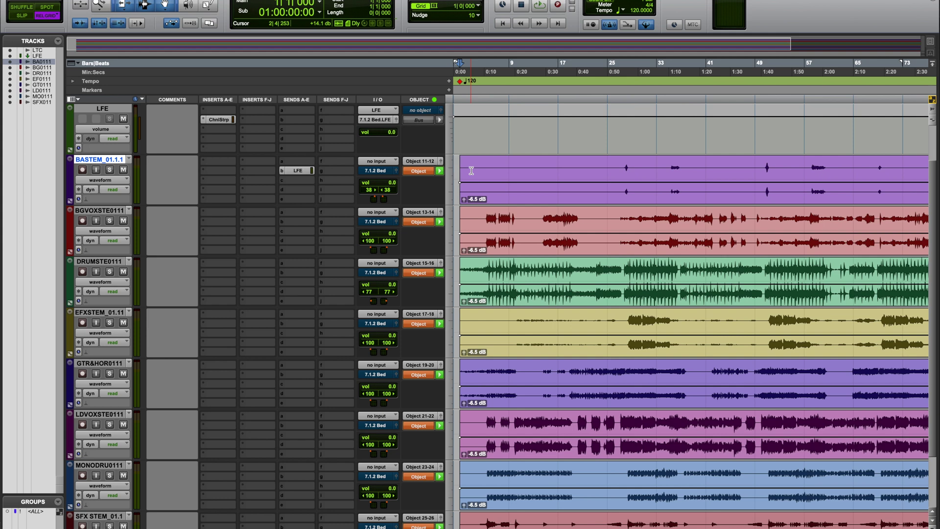
key(r)
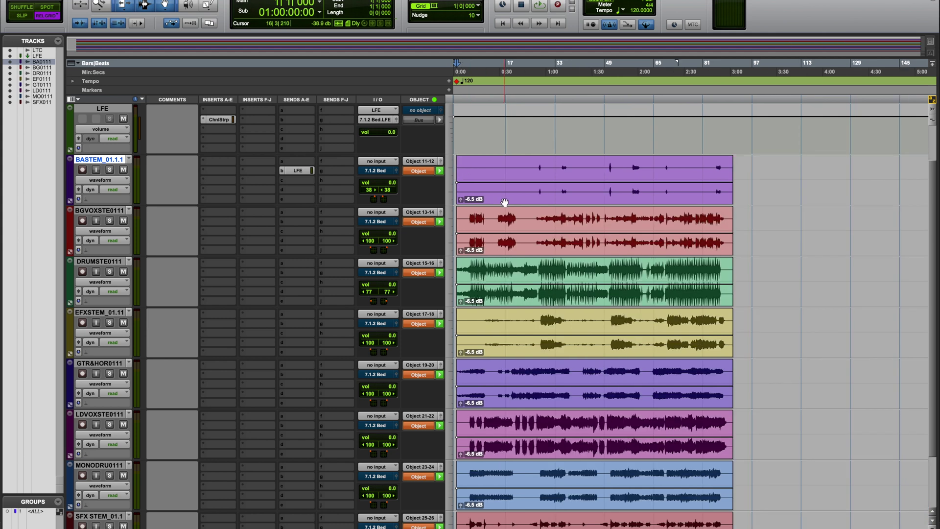
key(space)
key(super+Tab)
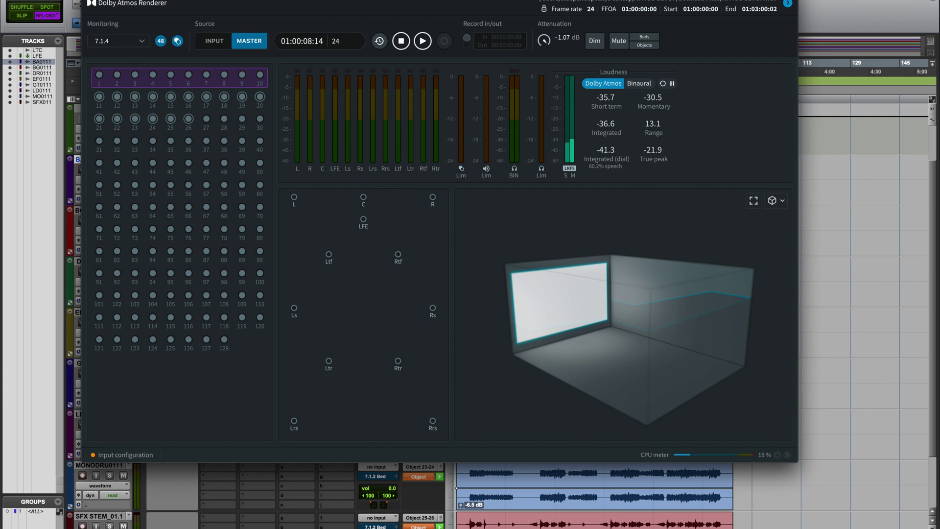
Create a new master file named DOLBY ATMOS MIX on the Desktop.
key(super+n)
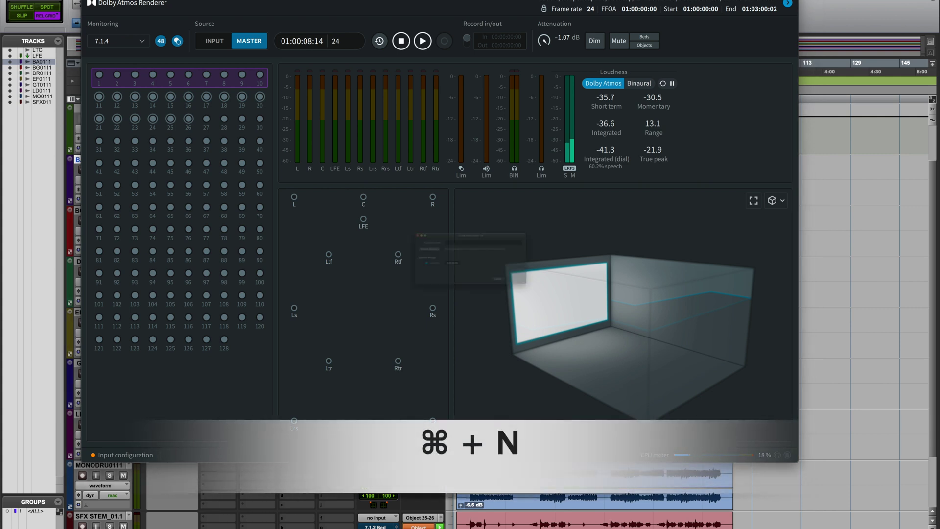
drag(403, 192, 446, 38)
click(516, 56)
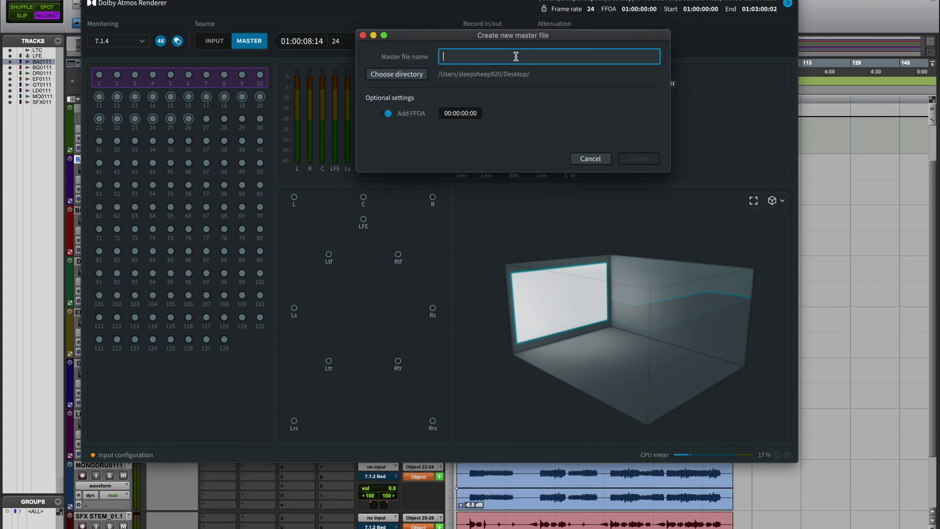
text(DOLBY AT)
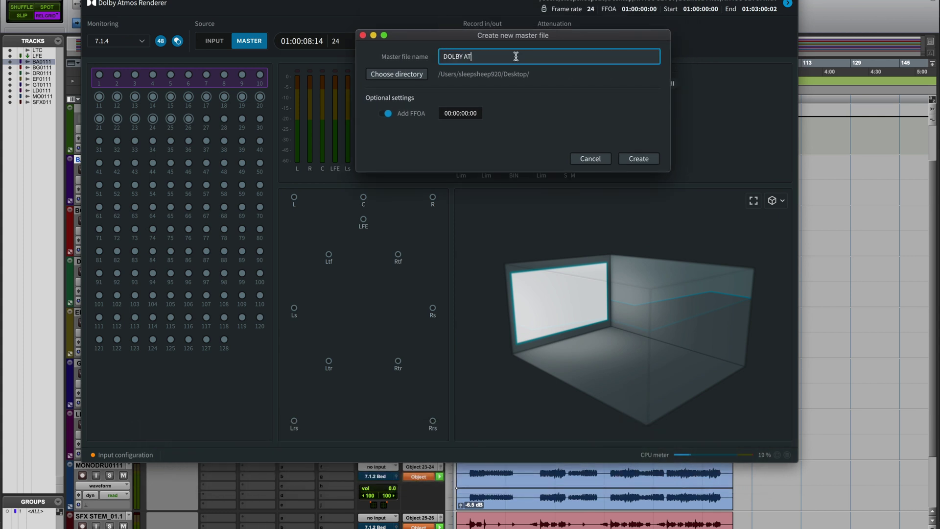
text(MOS MIX)
click(448, 115)
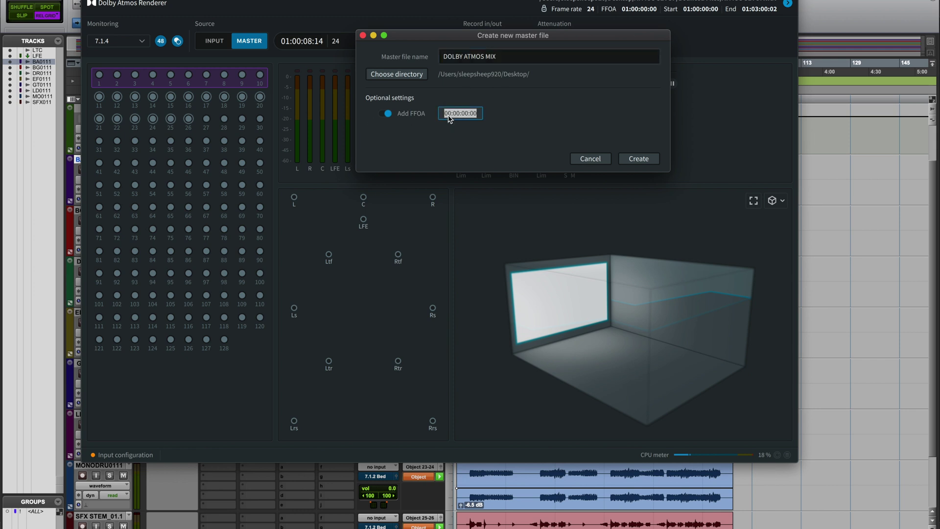
click(634, 159)
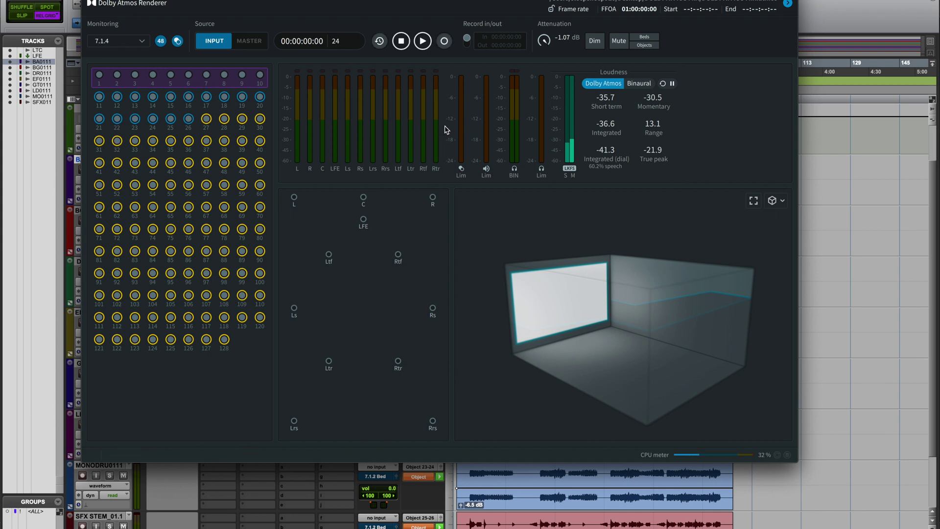
Record Pro Tools playback into the master, synced to external timecode, from 00:59:58:00 to 01:00:15:01.
click(384, 44)
click(445, 41)
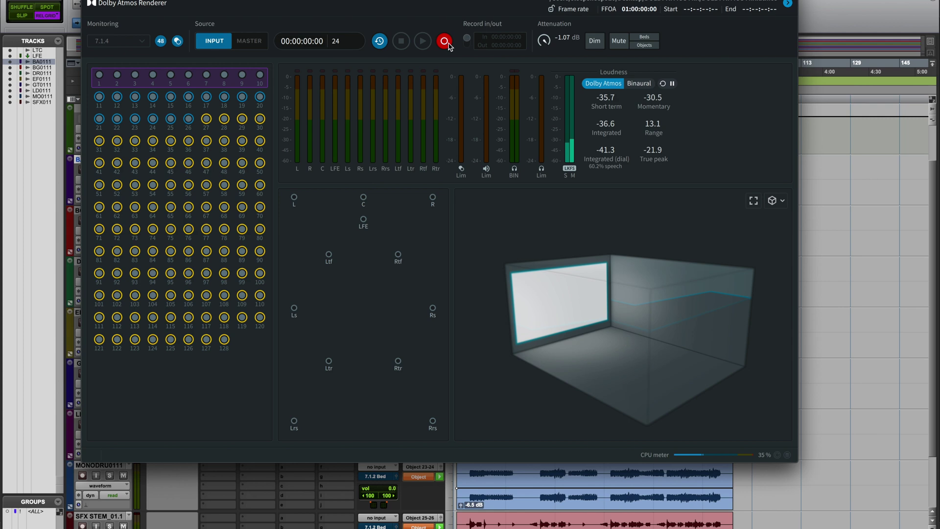
click(836, 2)
key(space)
key(super+Tab)
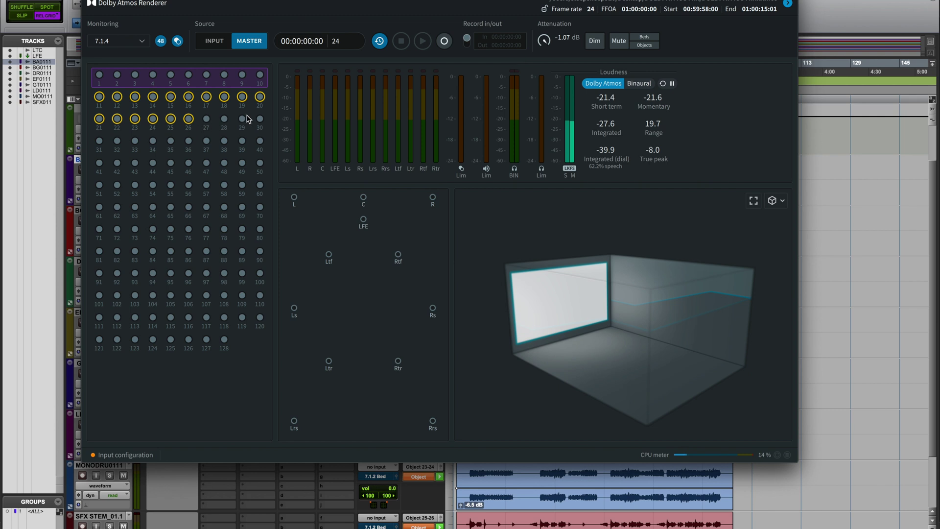
Inspect the .atmos, .atmos.audio and .atmos.metadata files inside Desktop's DOLBY ATMOS MIX folder.
key(super+Tab)
key(super+Tab)
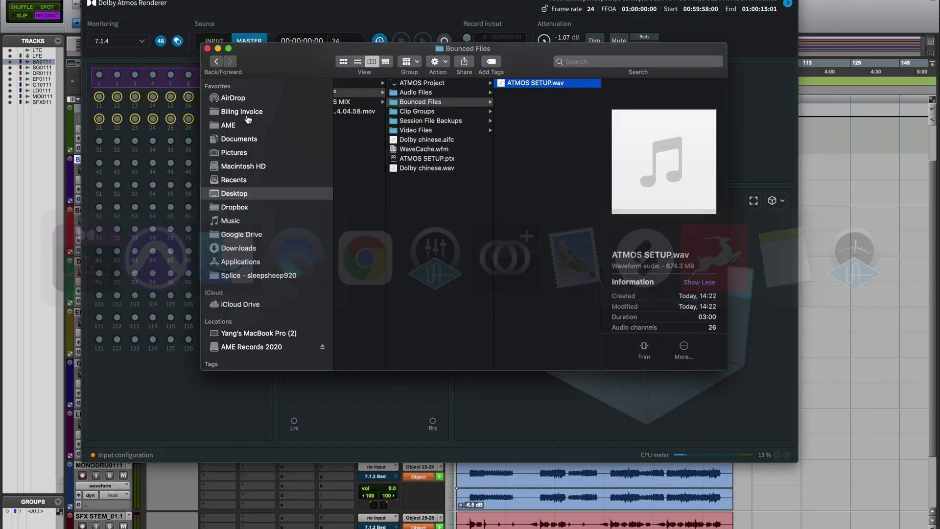
scroll(479, 147, left, 3)
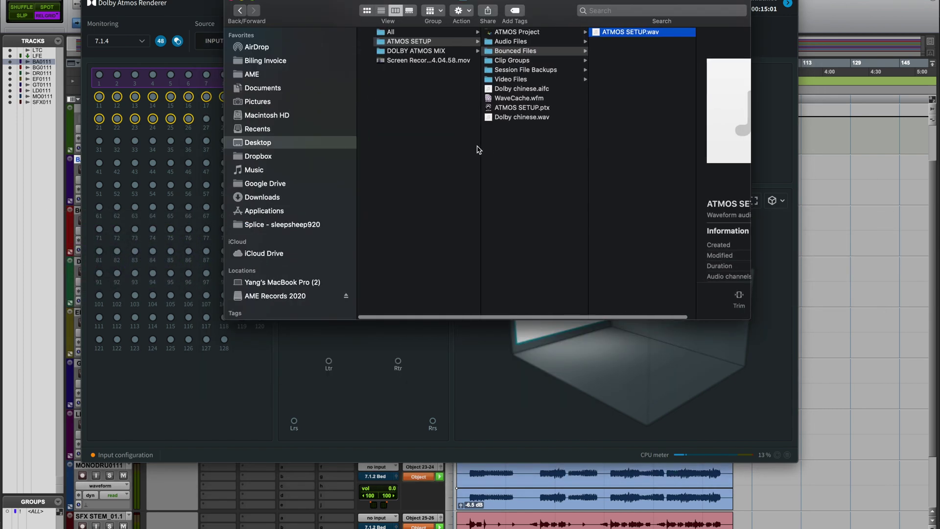
click(417, 52)
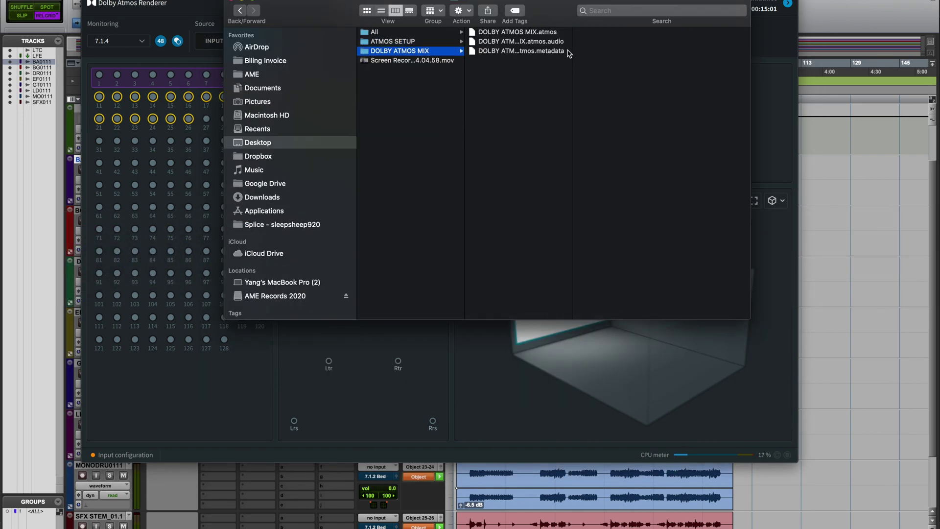
click(555, 32)
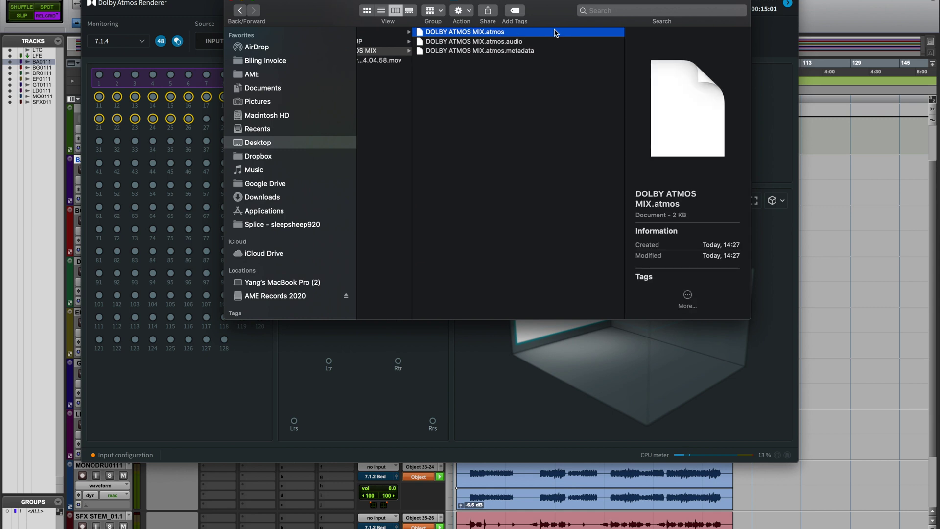
click(550, 43)
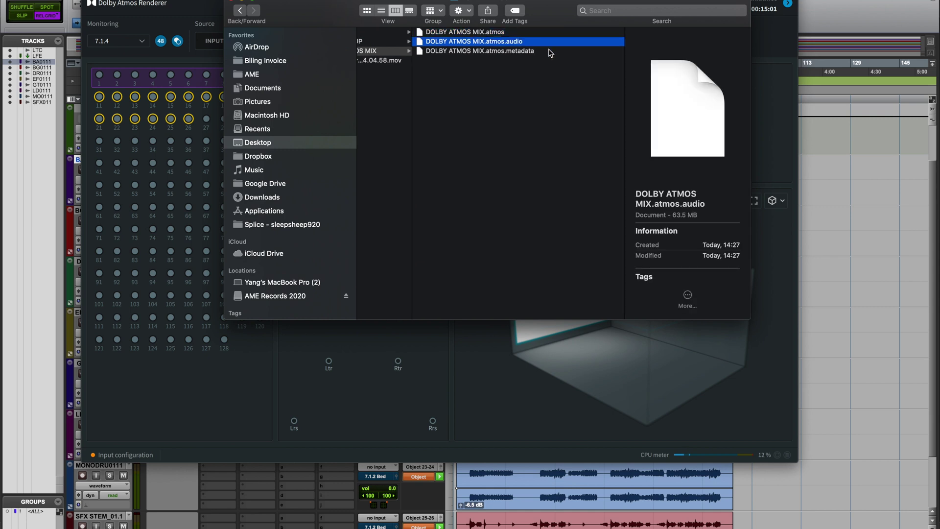
click(550, 52)
scroll(533, 90, left, 2)
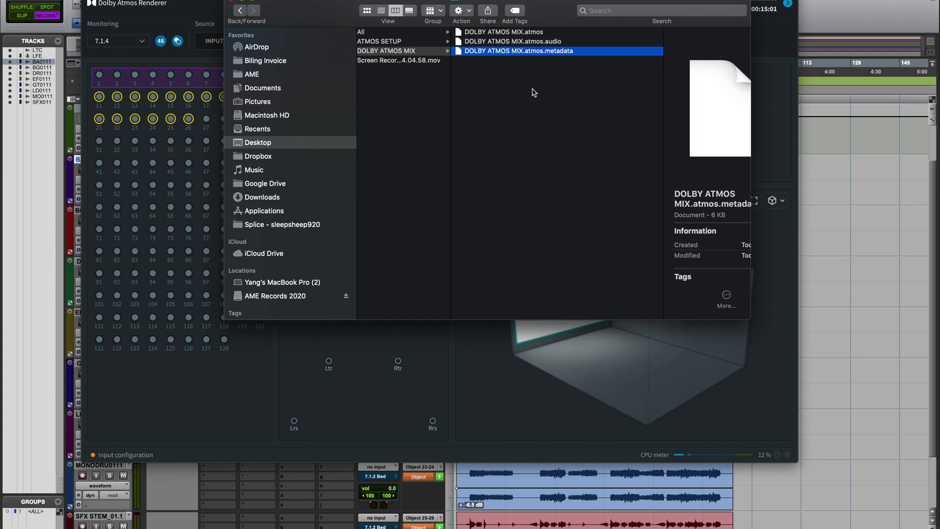
Back in the Renderer, switch the Source from master to INPUT once the master finishes loading.
click(195, 14)
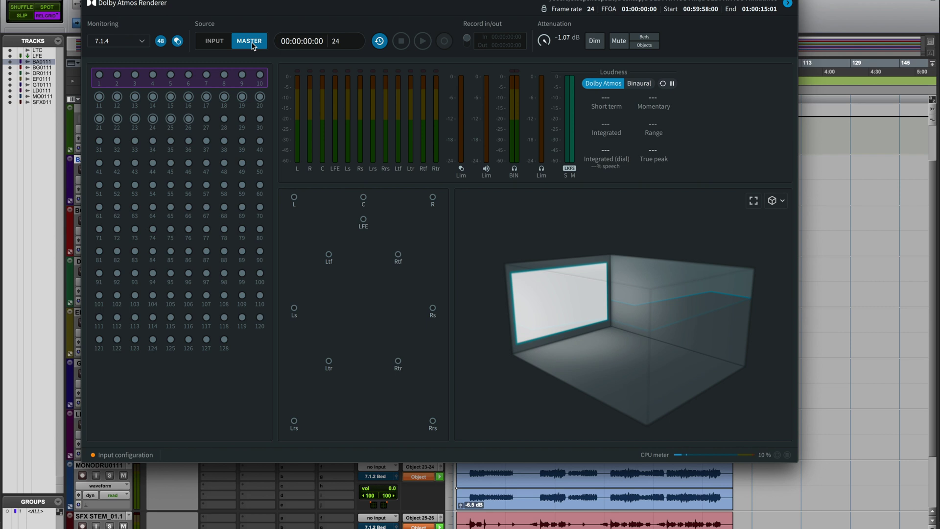
click(226, 47)
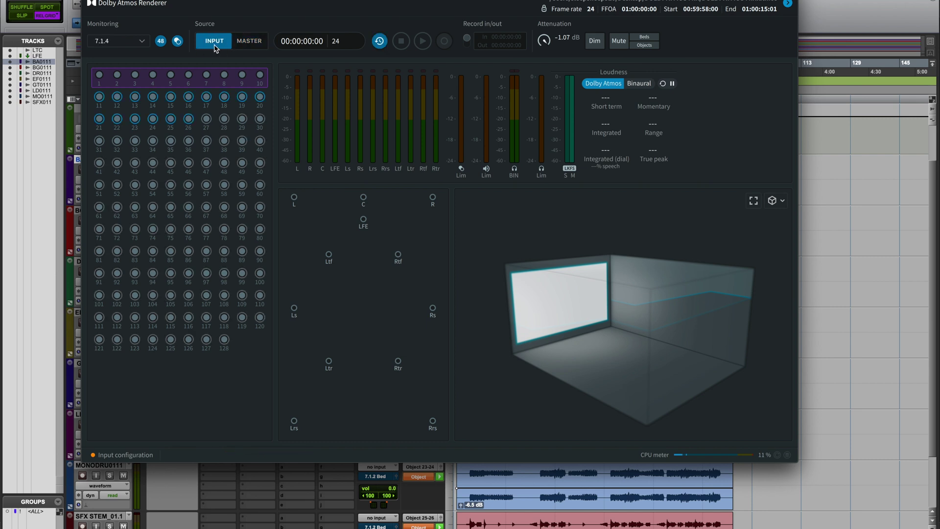